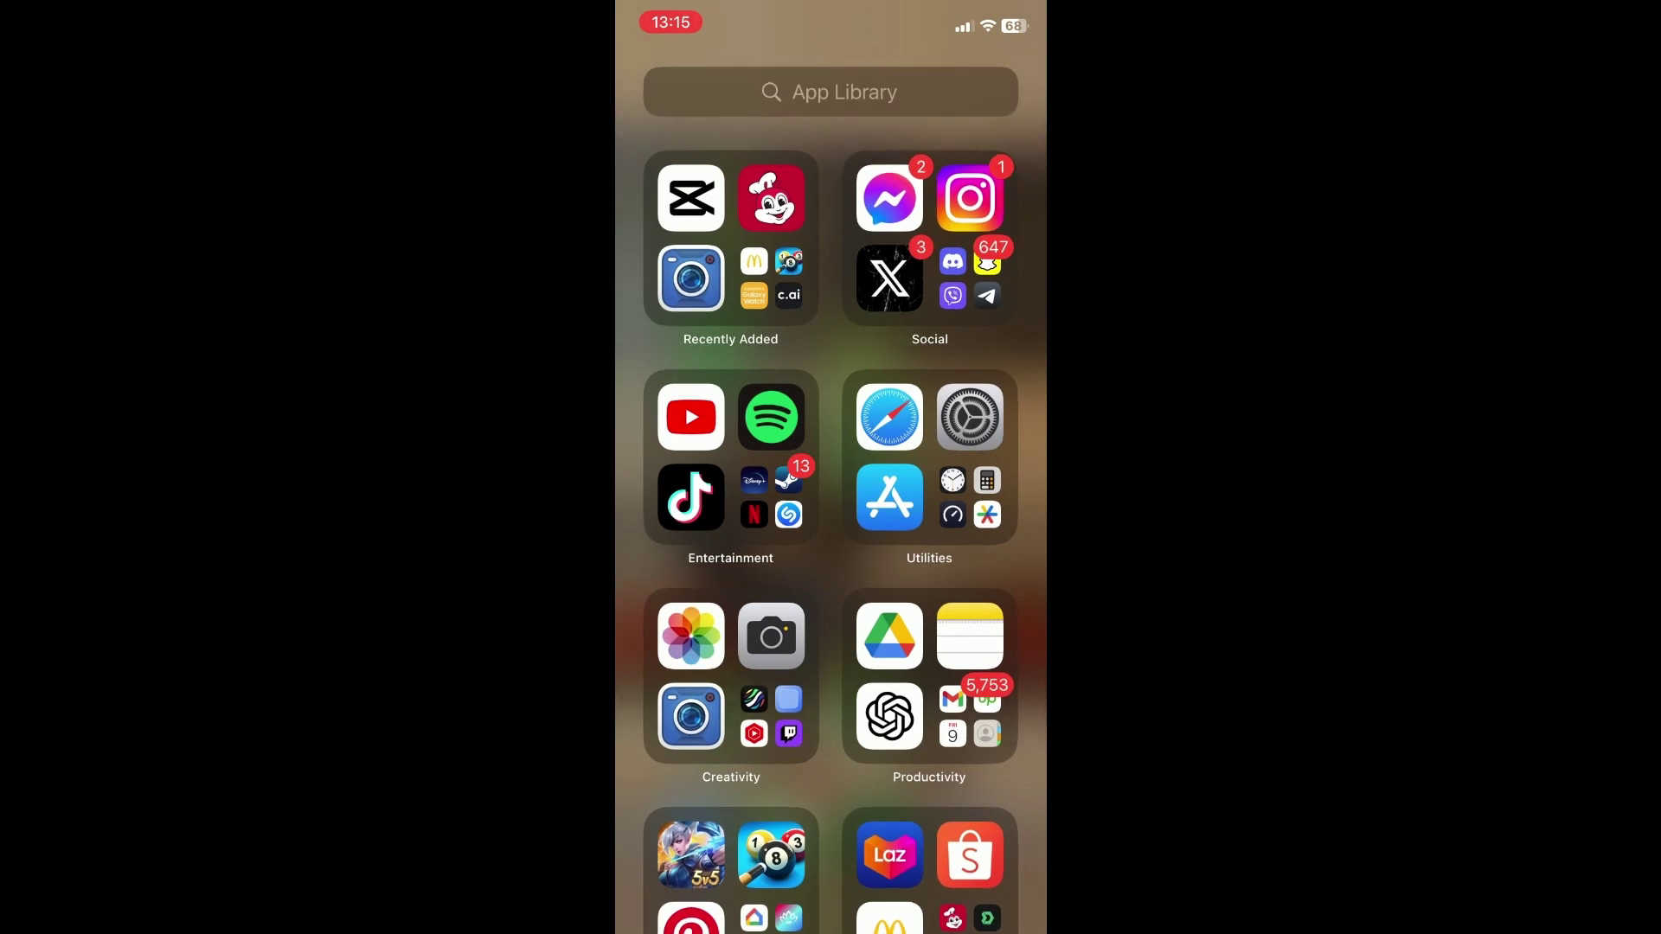
- Open Settings and toggle Airplane Mode on then off so Wi-Fi reconnects
click(969, 416)
scroll(831, 519, up, 5)
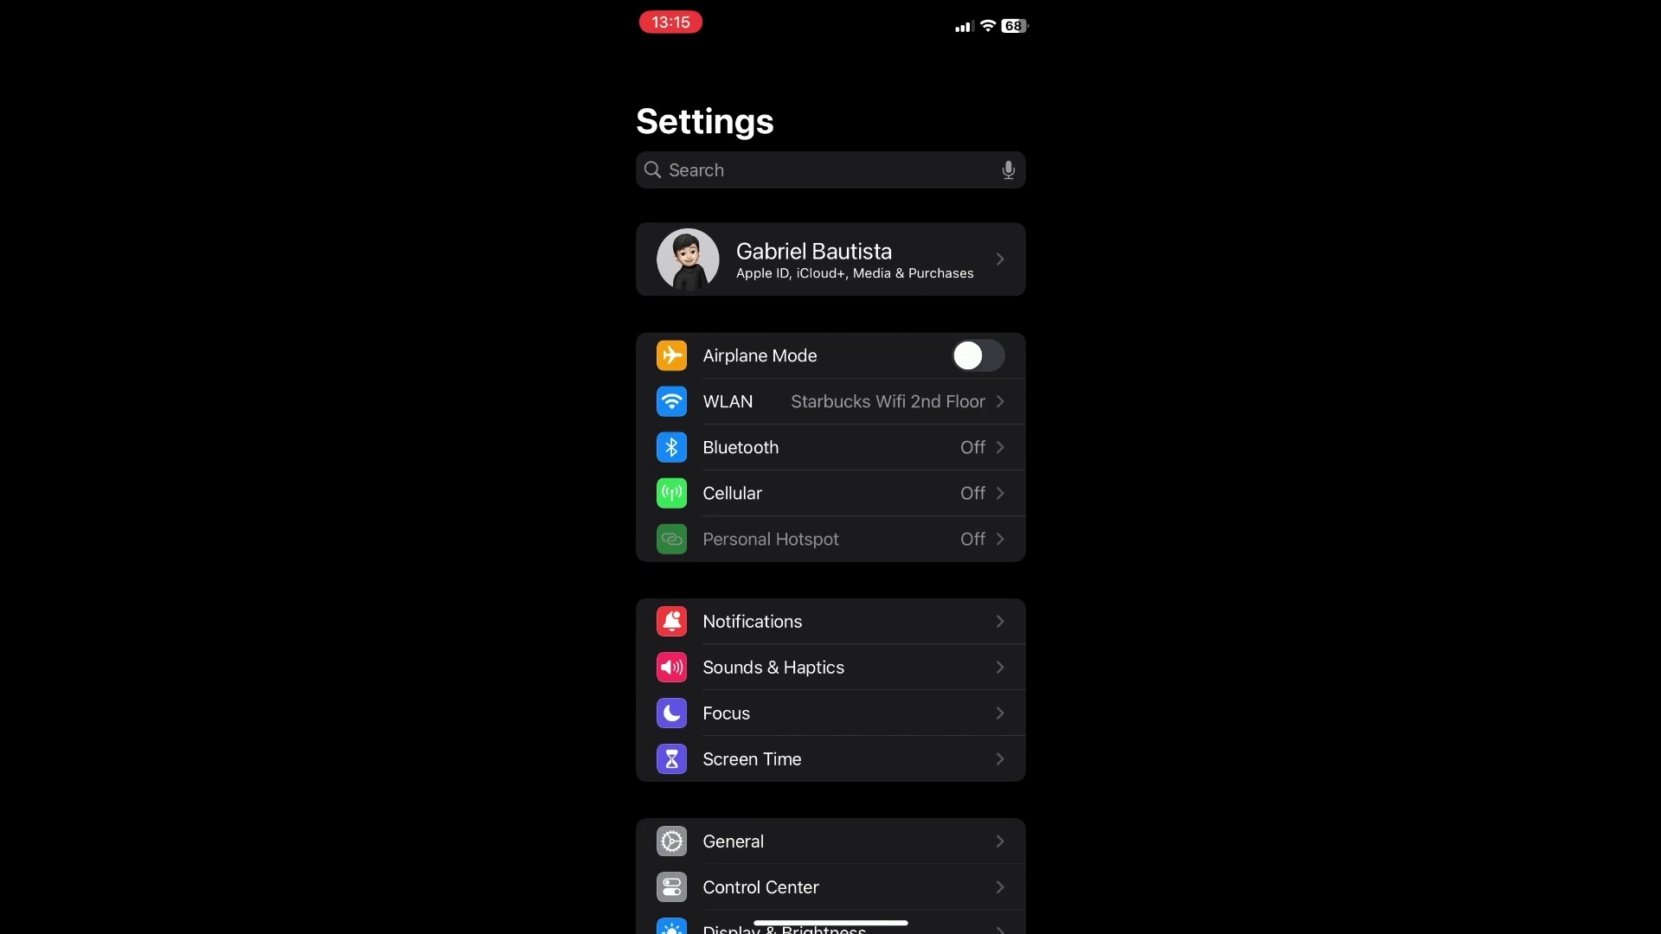
click(977, 356)
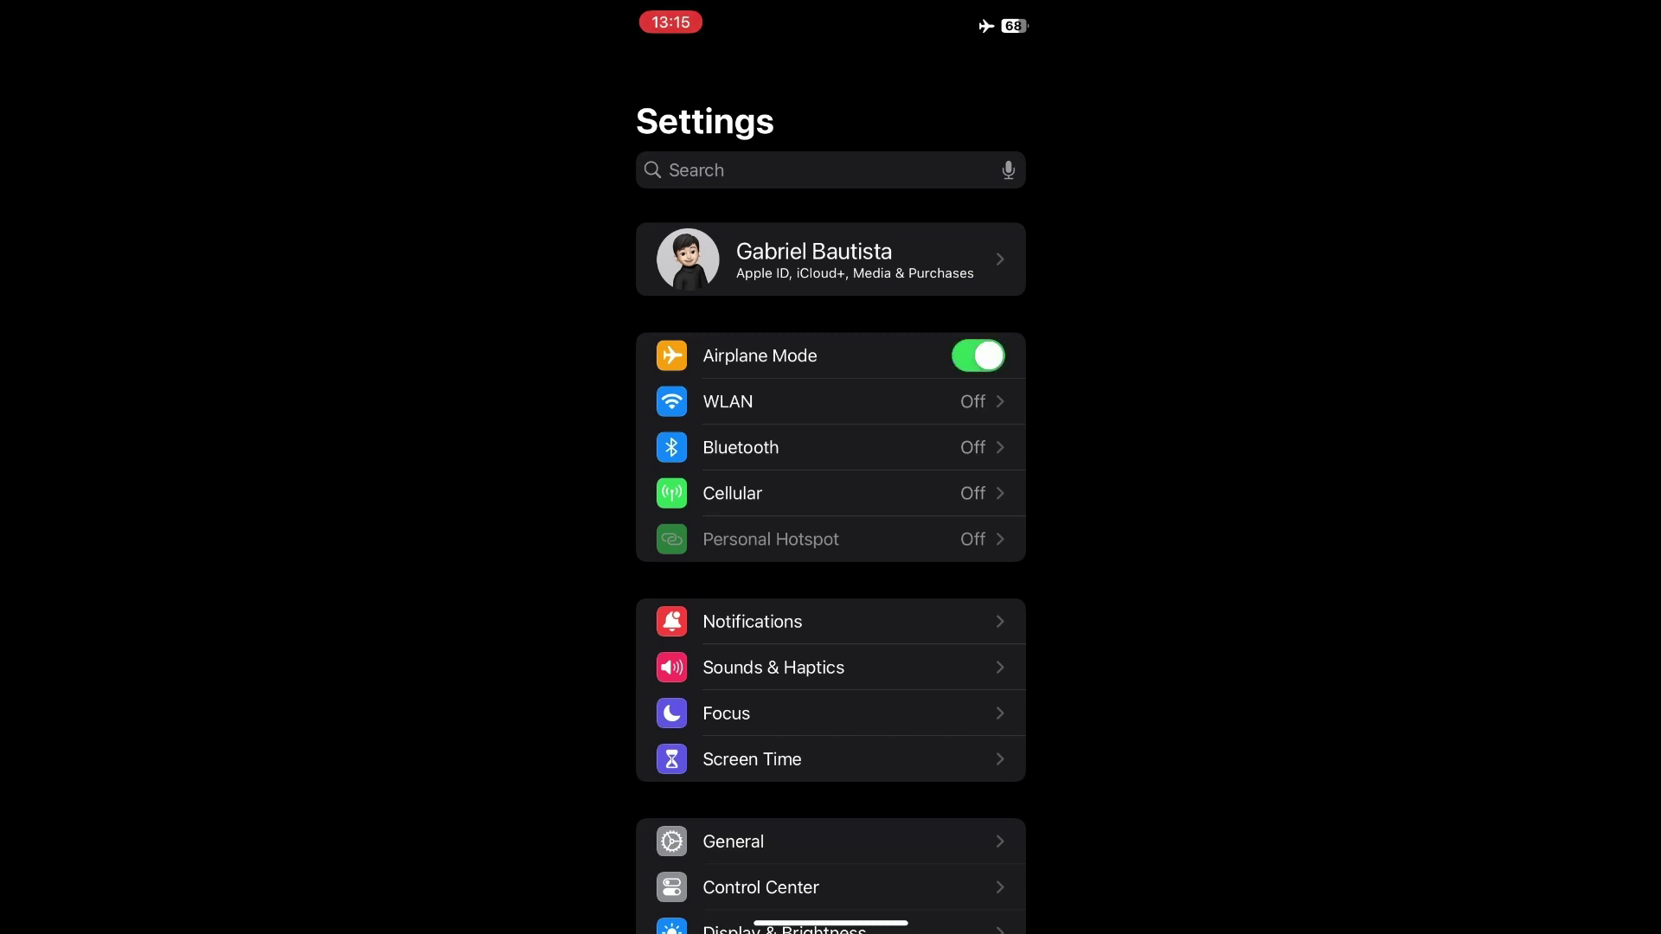
click(976, 355)
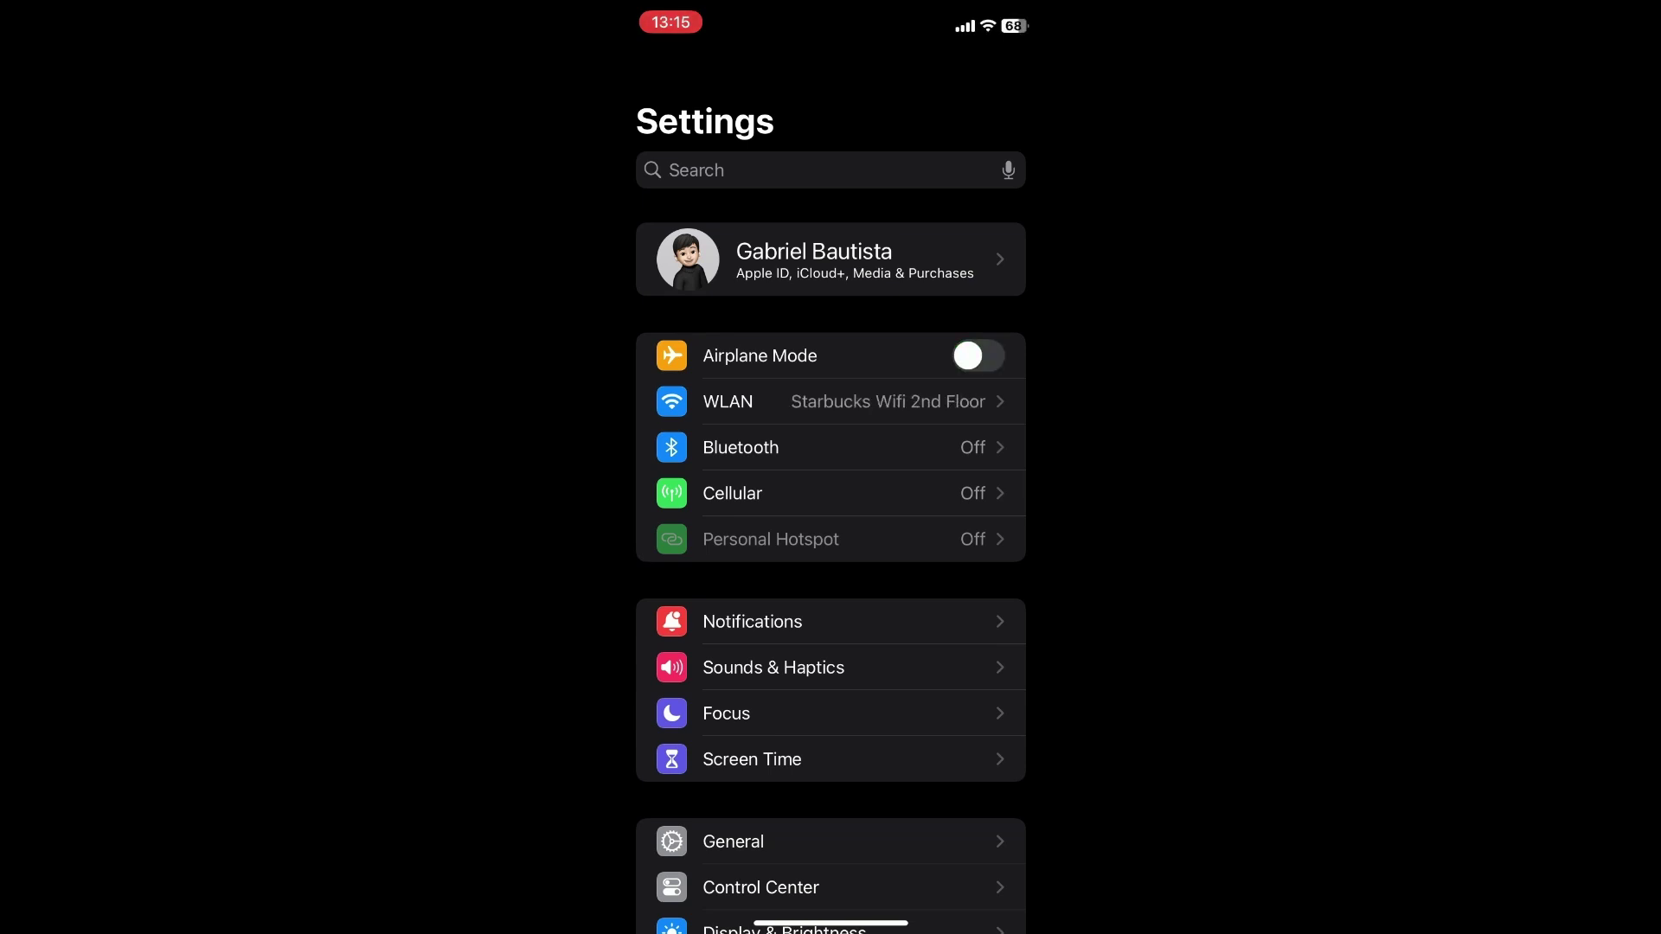
scroll(831, 519, down, 15)
scroll(832, 519, down, 15)
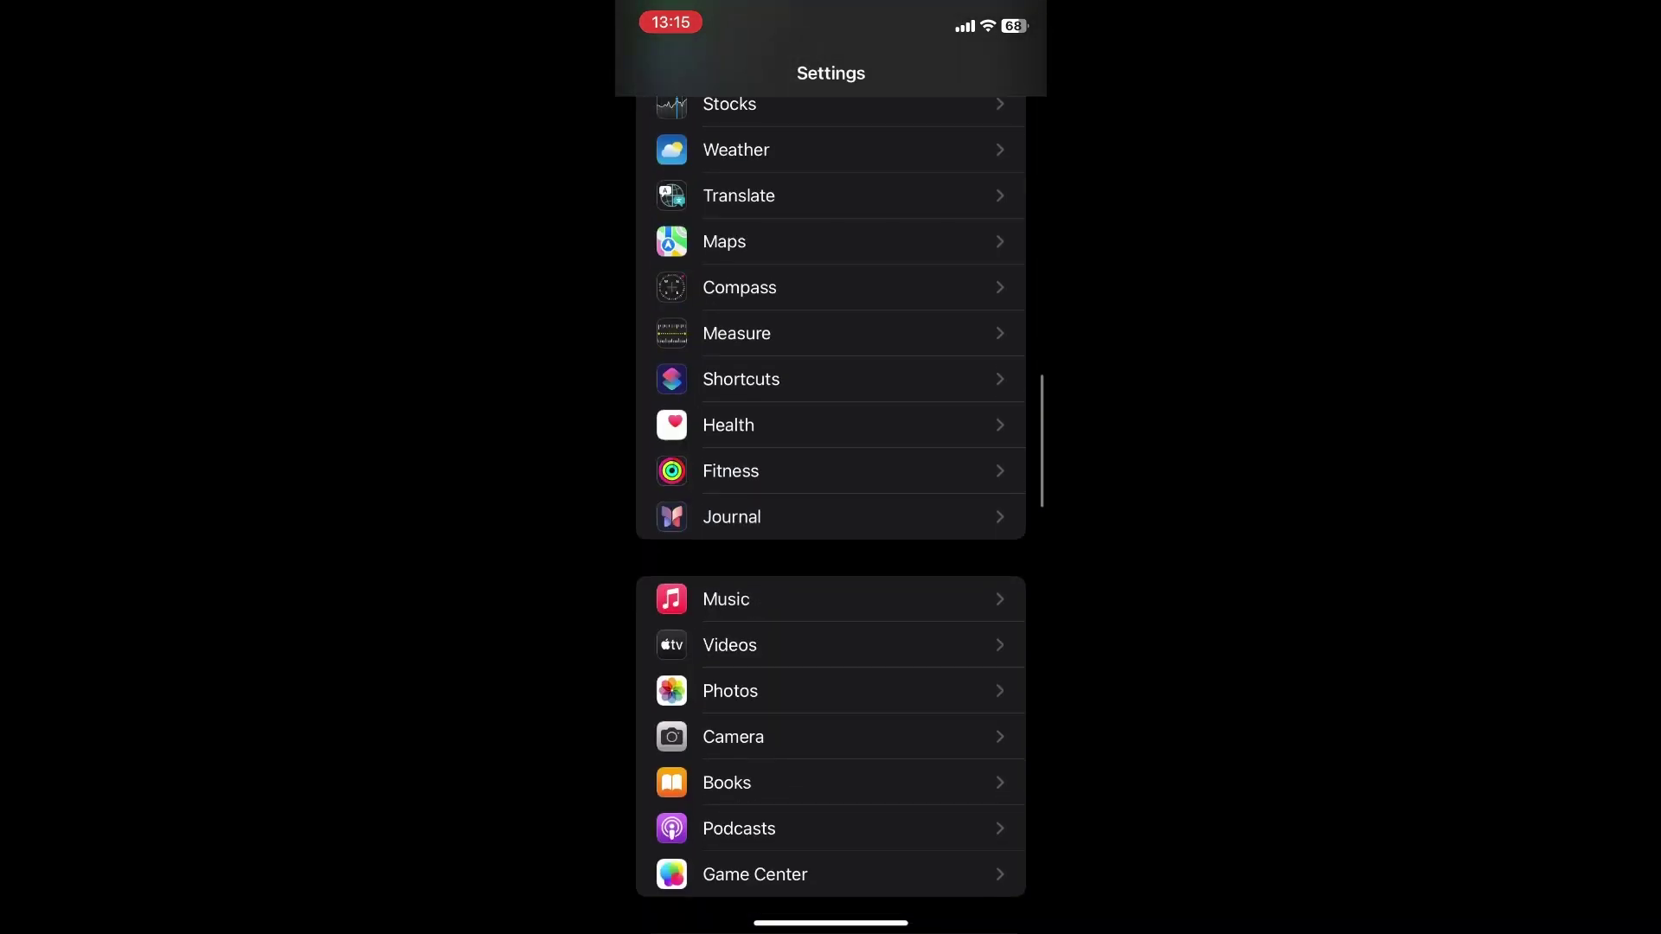
scroll(832, 520, down, 10)
scroll(830, 520, down, 3)
scroll(831, 519, down, 2)
scroll(830, 520, up, 8)
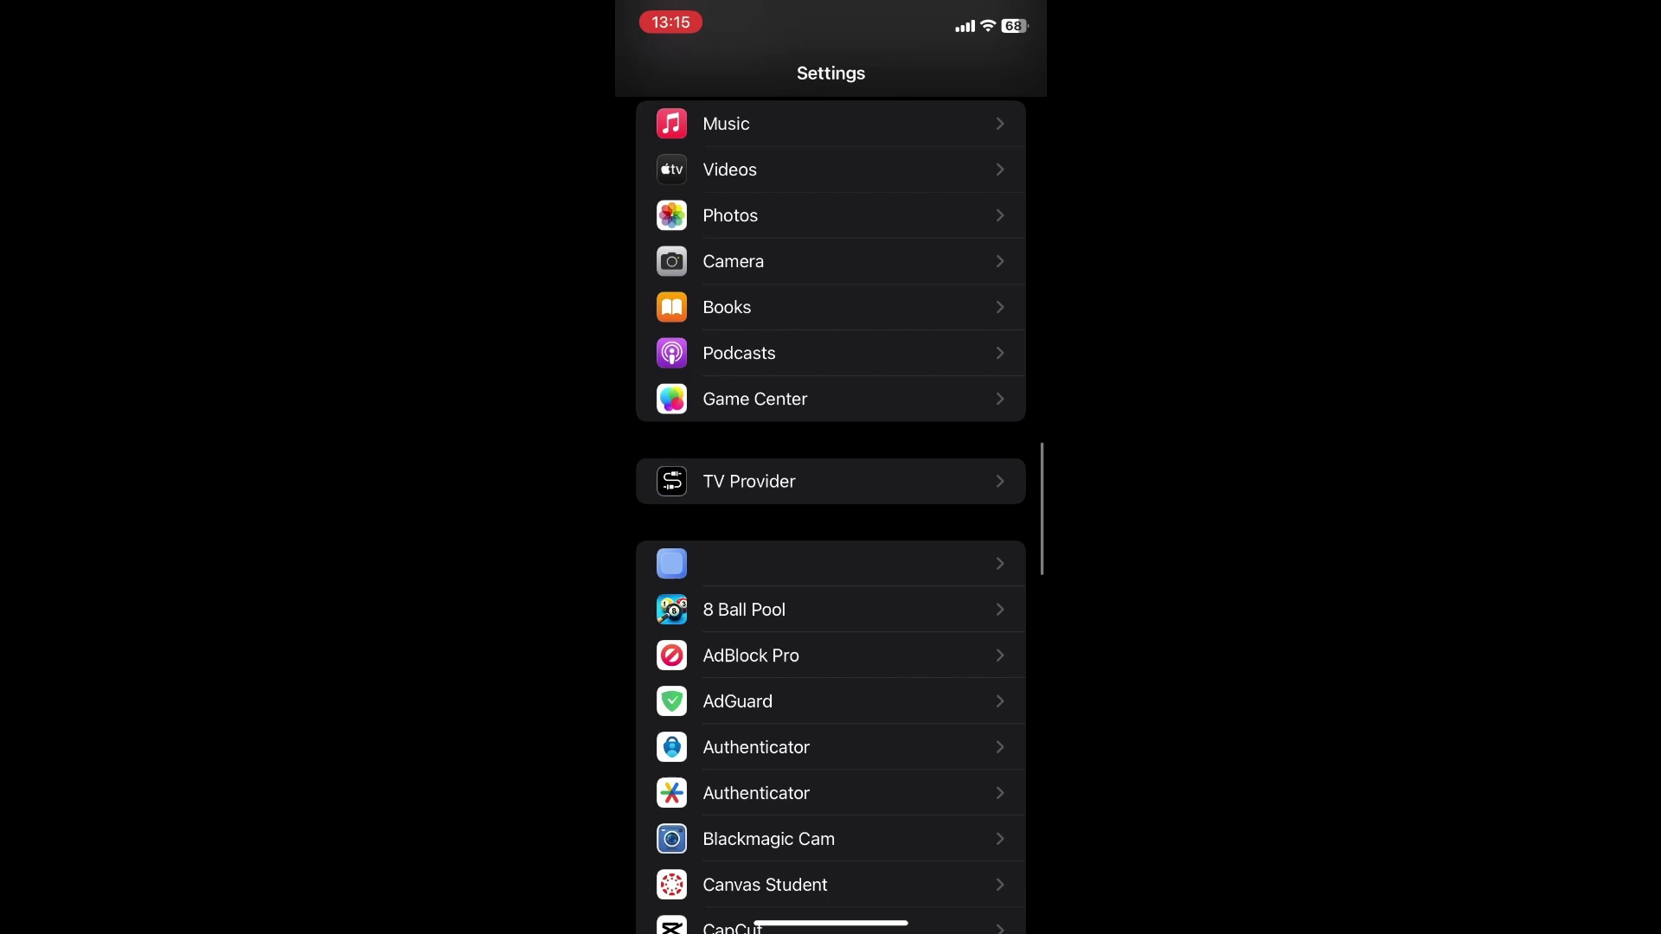
scroll(832, 519, up, 2)
scroll(831, 520, down, 10)
scroll(830, 520, down, 5)
scroll(830, 520, down, 5)
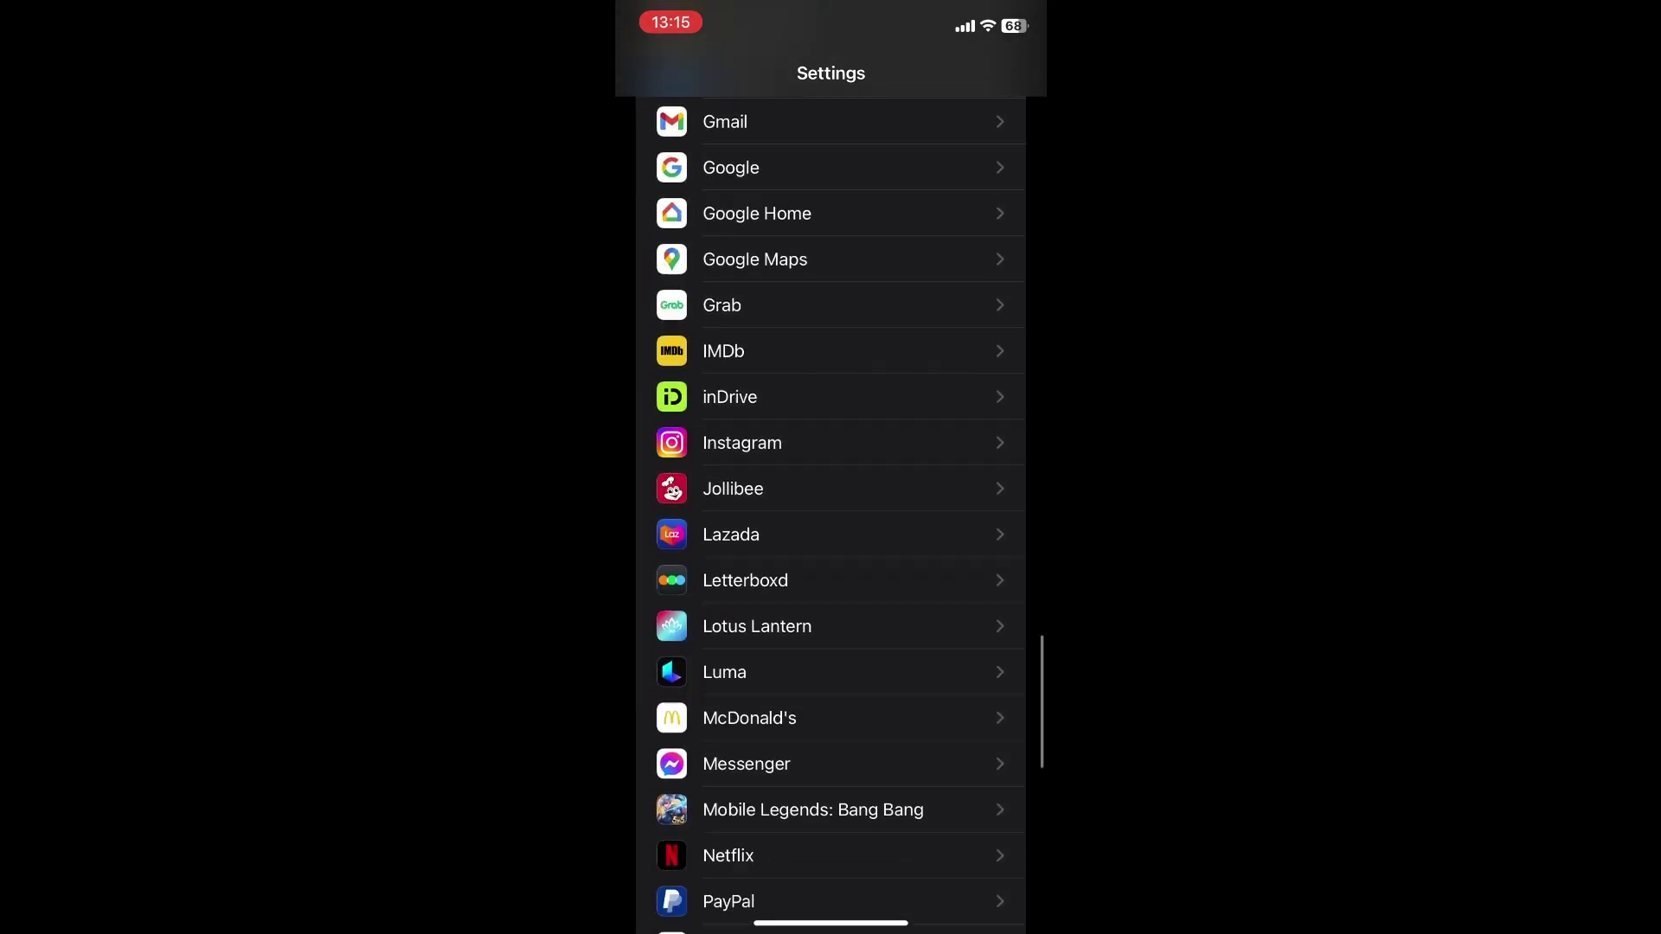
scroll(831, 520, down, 3)
scroll(831, 519, down, 4)
scroll(831, 519, down, 3)
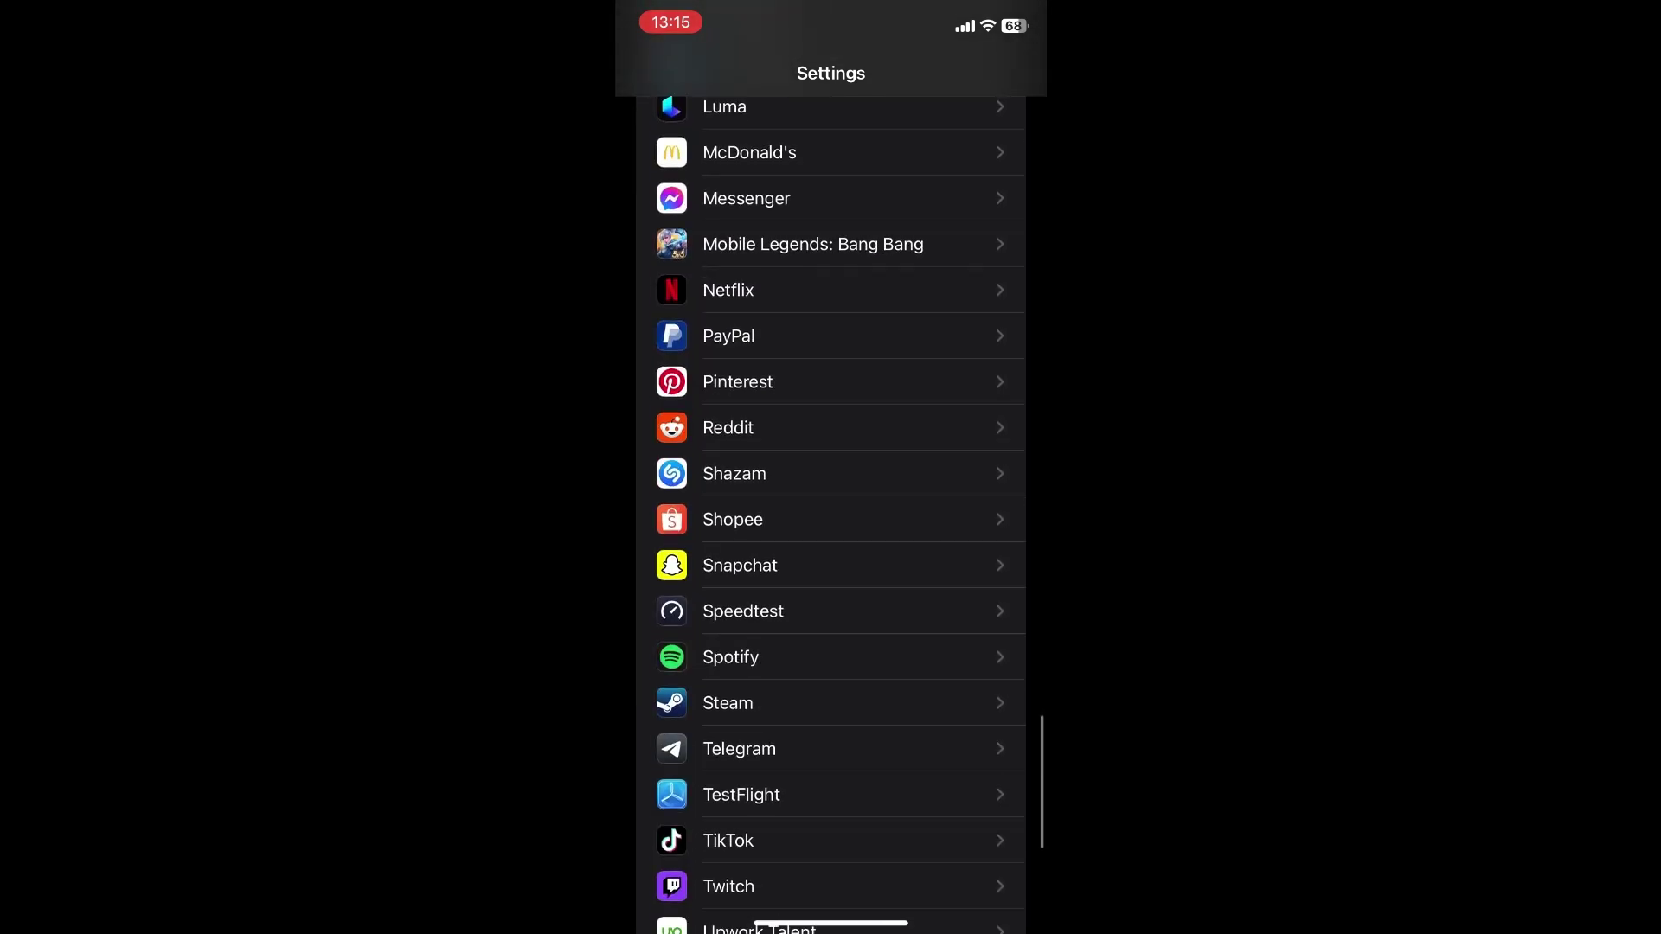
scroll(831, 519, up, 2)
scroll(831, 520, up, 5)
scroll(831, 520, up, 6)
scroll(831, 520, up, 4)
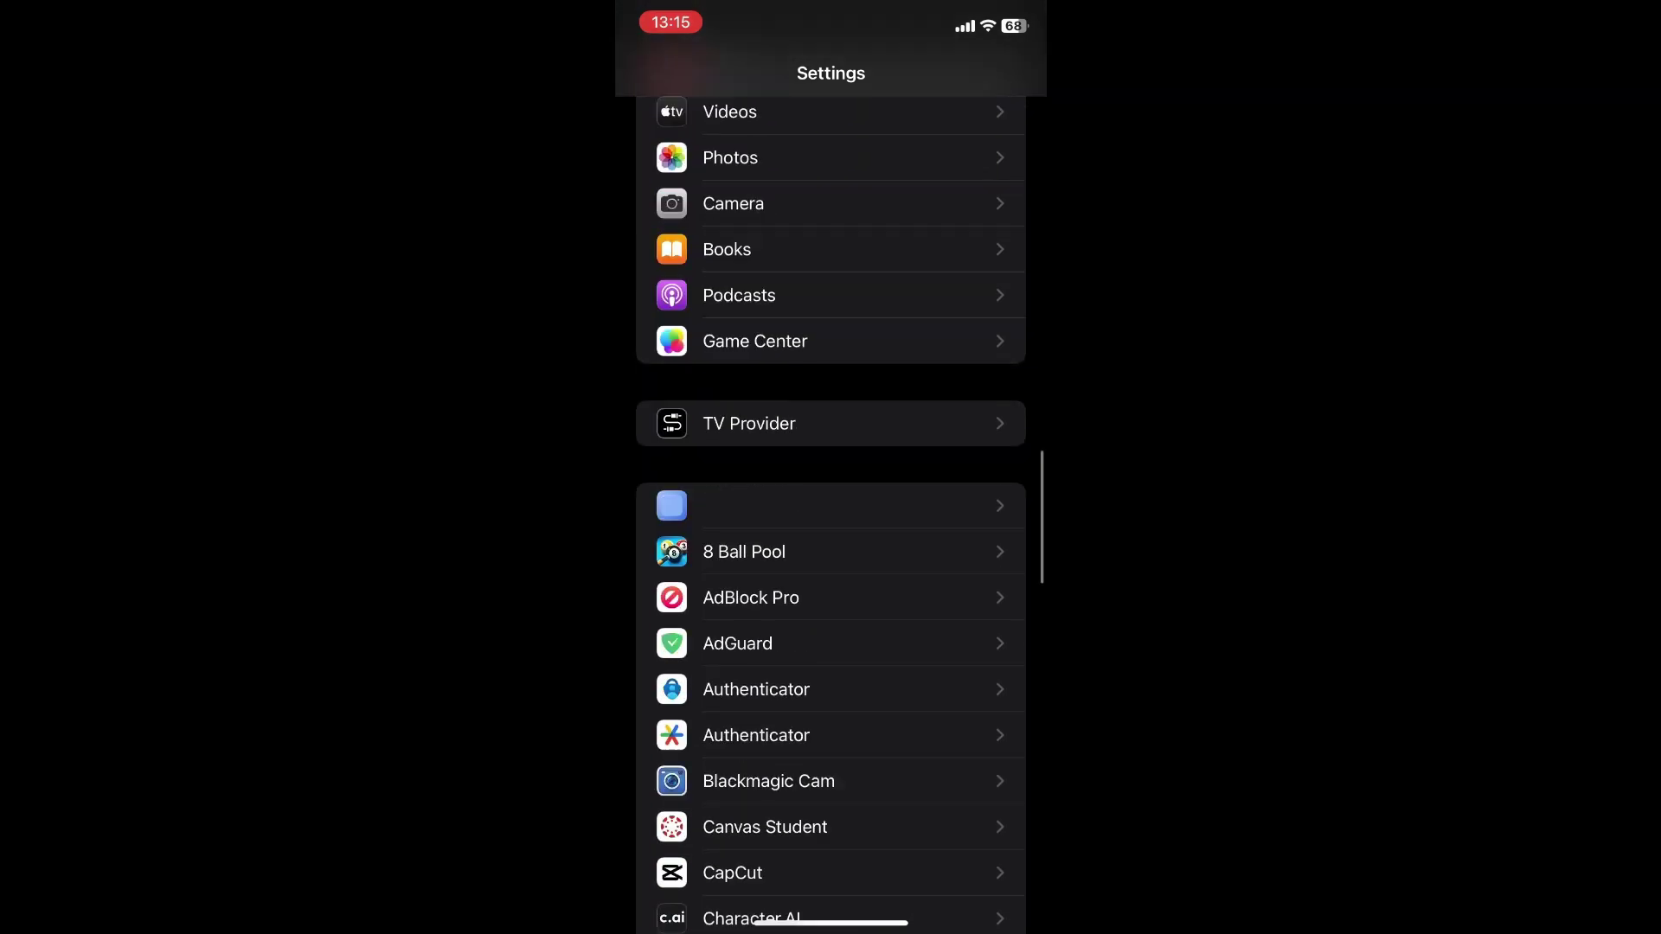
scroll(830, 520, up, 5)
scroll(831, 520, up, 4)
scroll(831, 519, up, 2)
scroll(832, 519, up, 1)
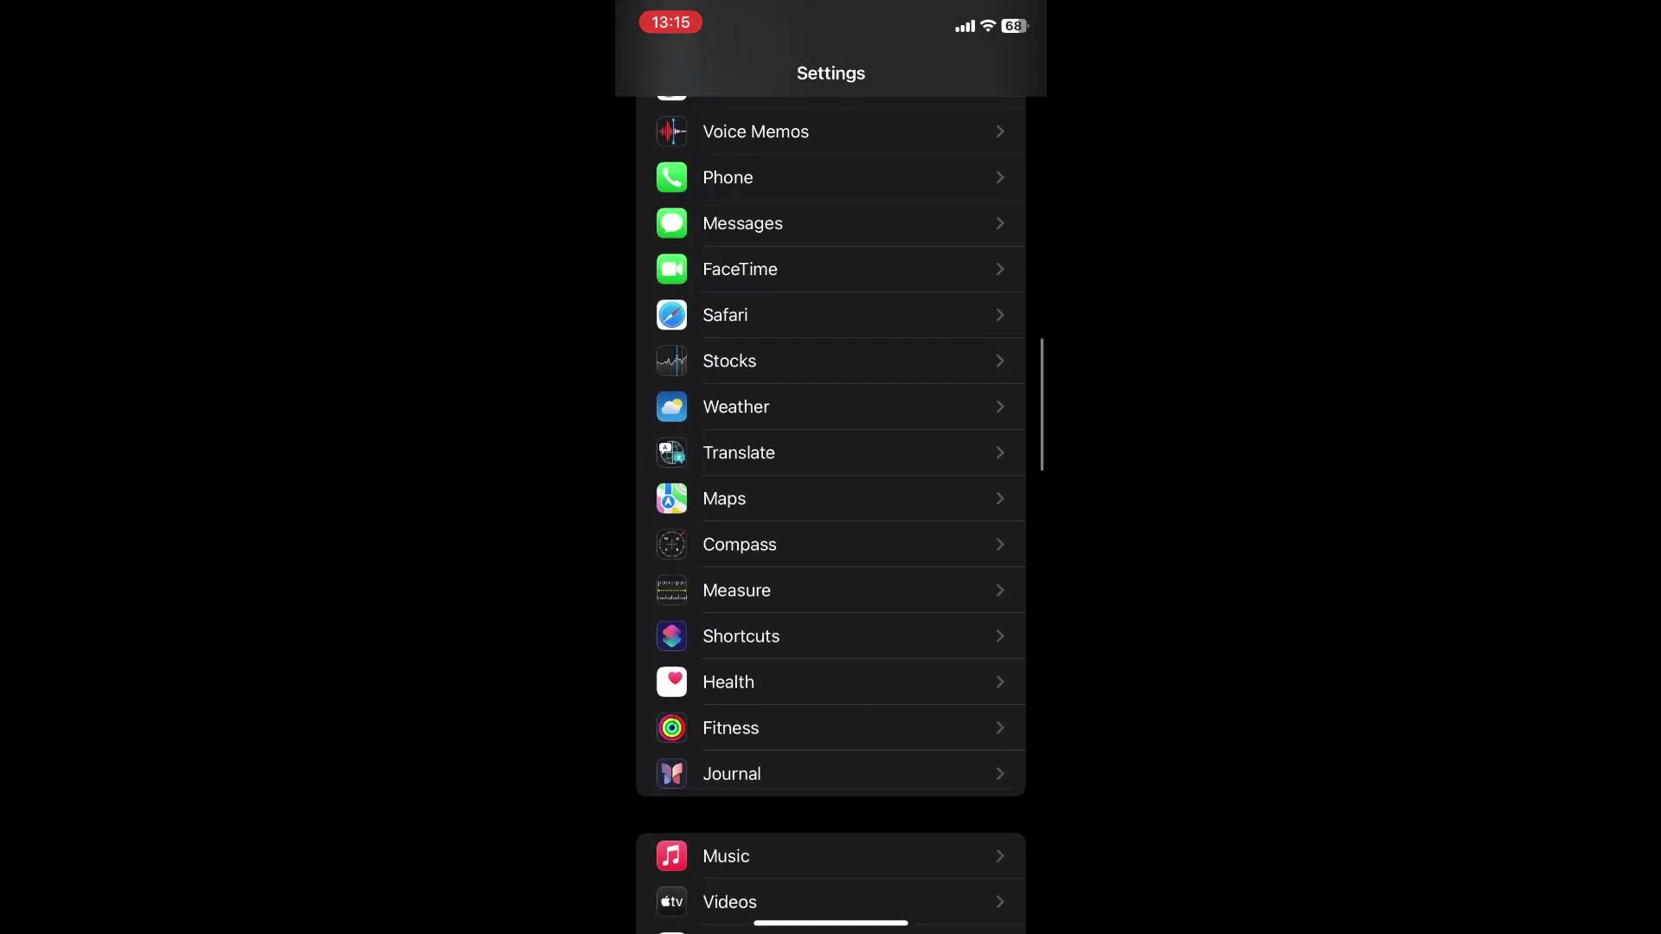
- Open Safari's settings page from the Settings list
click(832, 315)
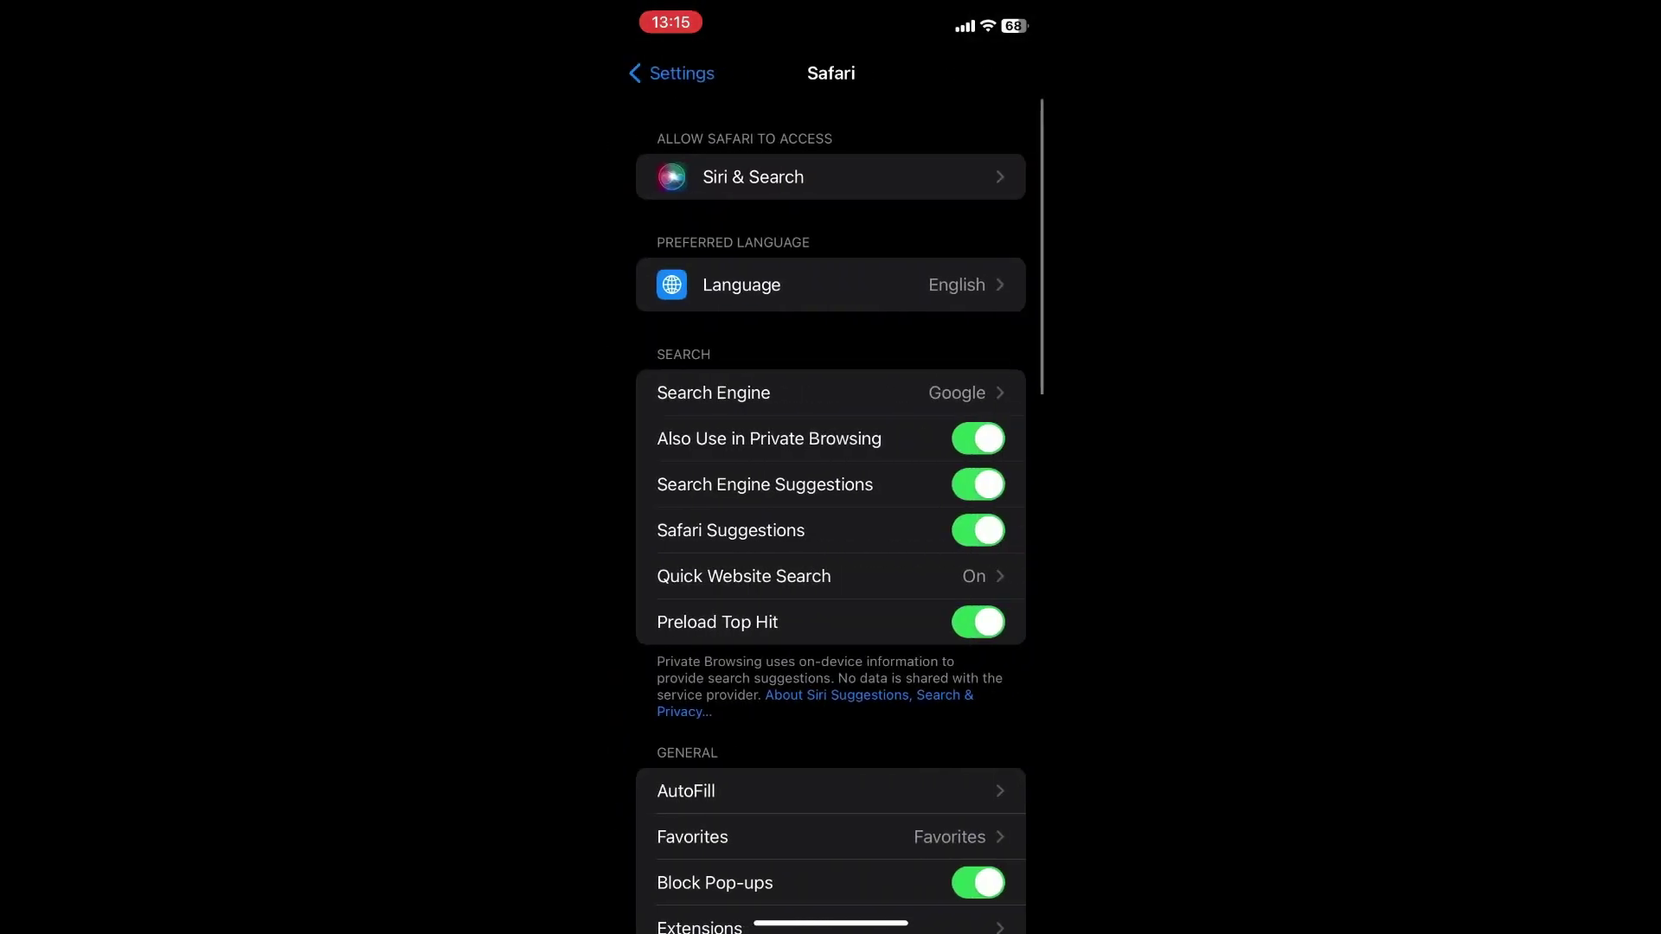
scroll(831, 520, down, 4)
scroll(830, 519, down, 4)
scroll(830, 519, down, 4)
scroll(830, 520, down, 2)
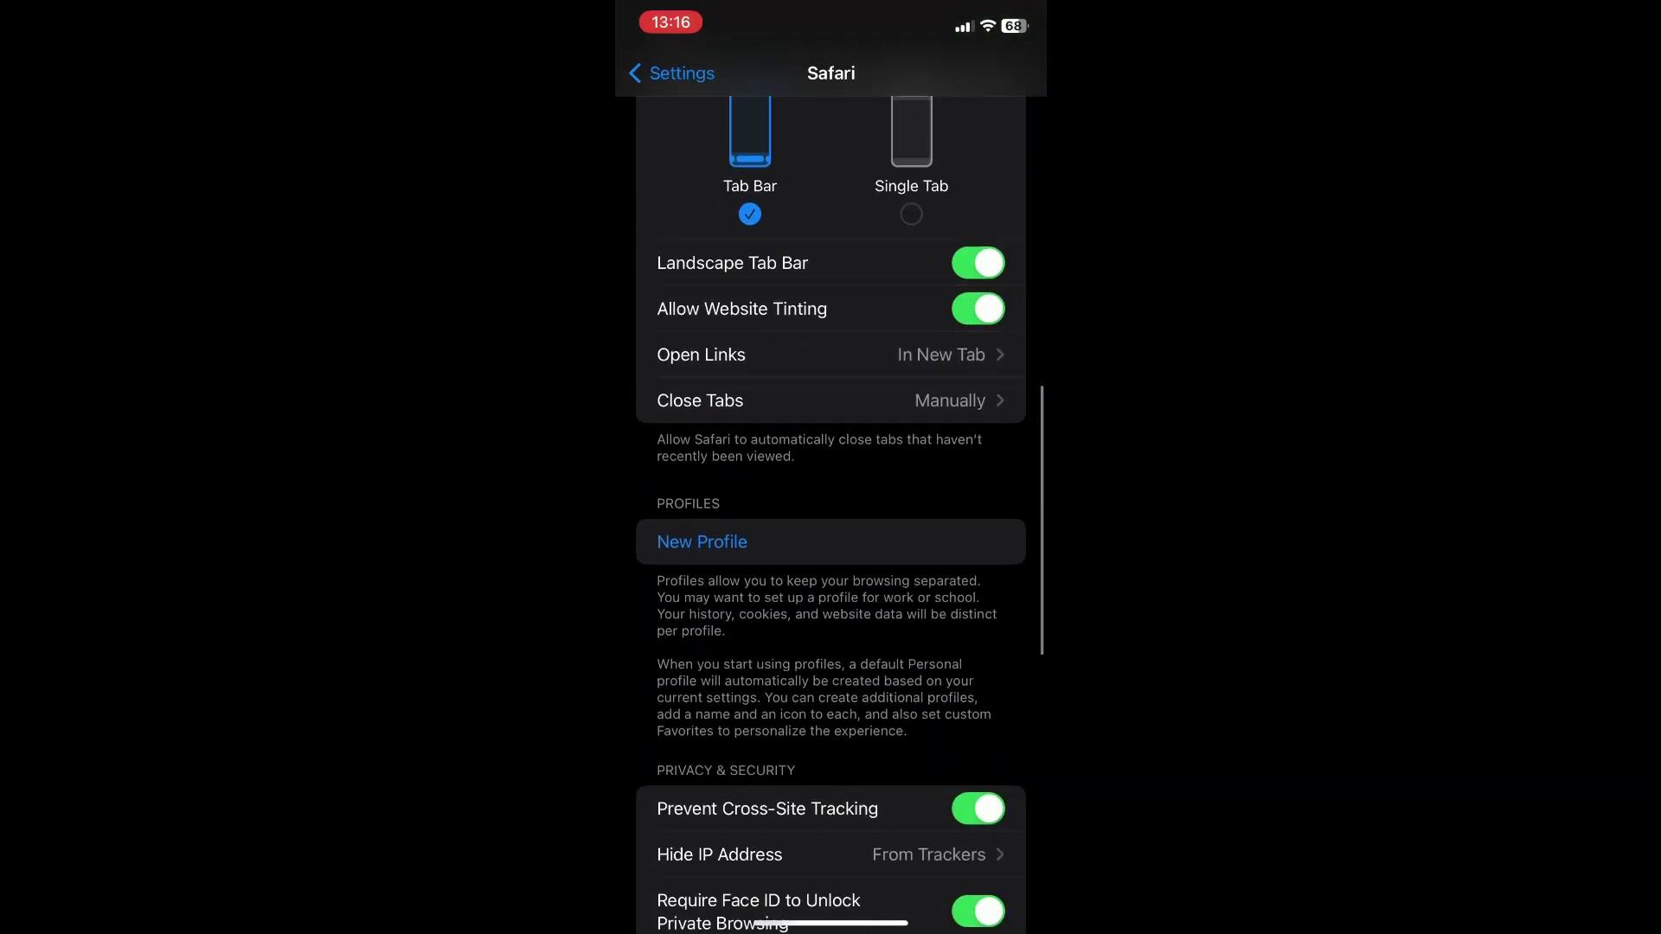
scroll(831, 519, down, 4)
scroll(831, 519, down, 4)
scroll(831, 519, down, 1)
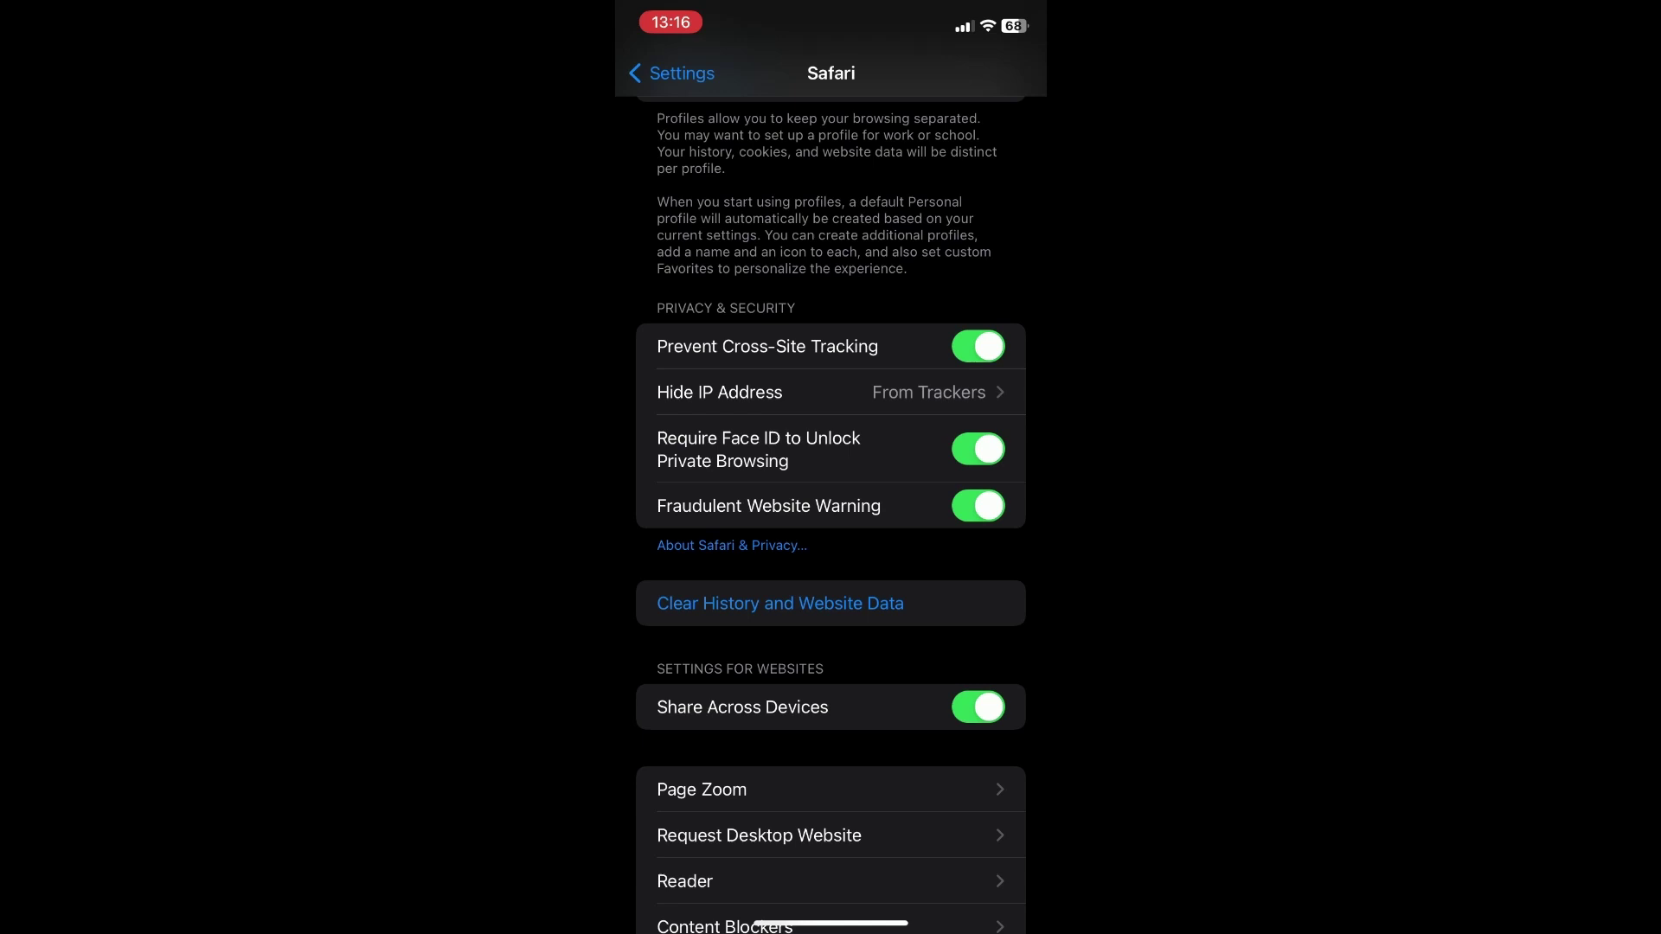
- Clear Safari's history and website data for the Today timeframe
click(780, 604)
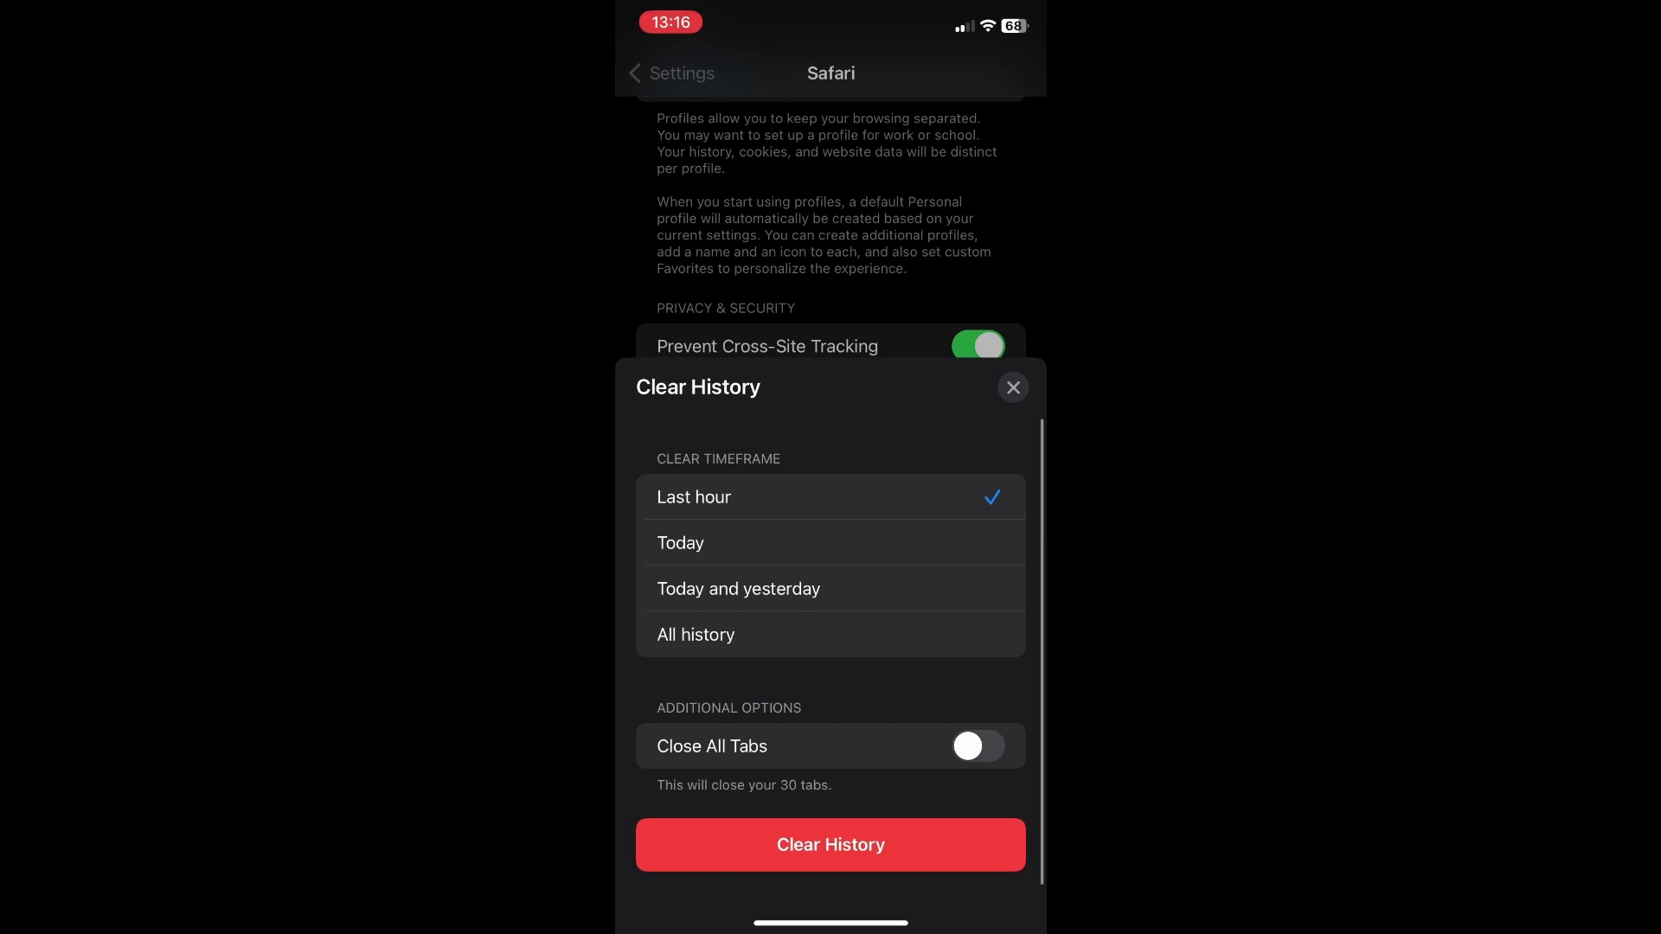
click(831, 542)
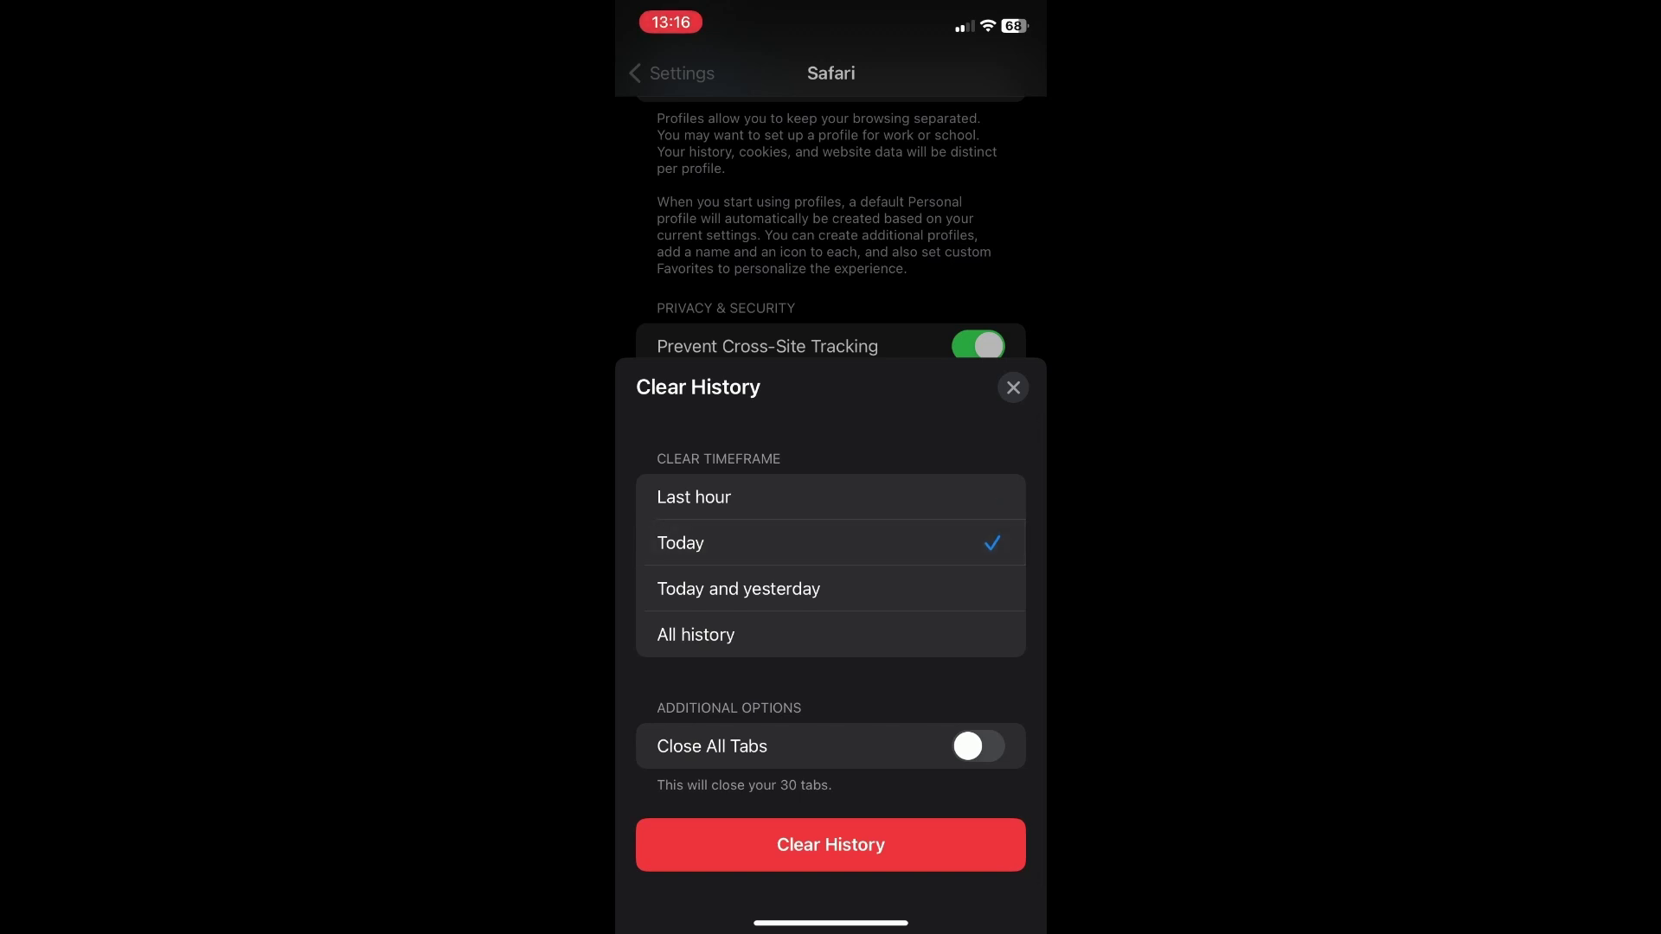
click(830, 844)
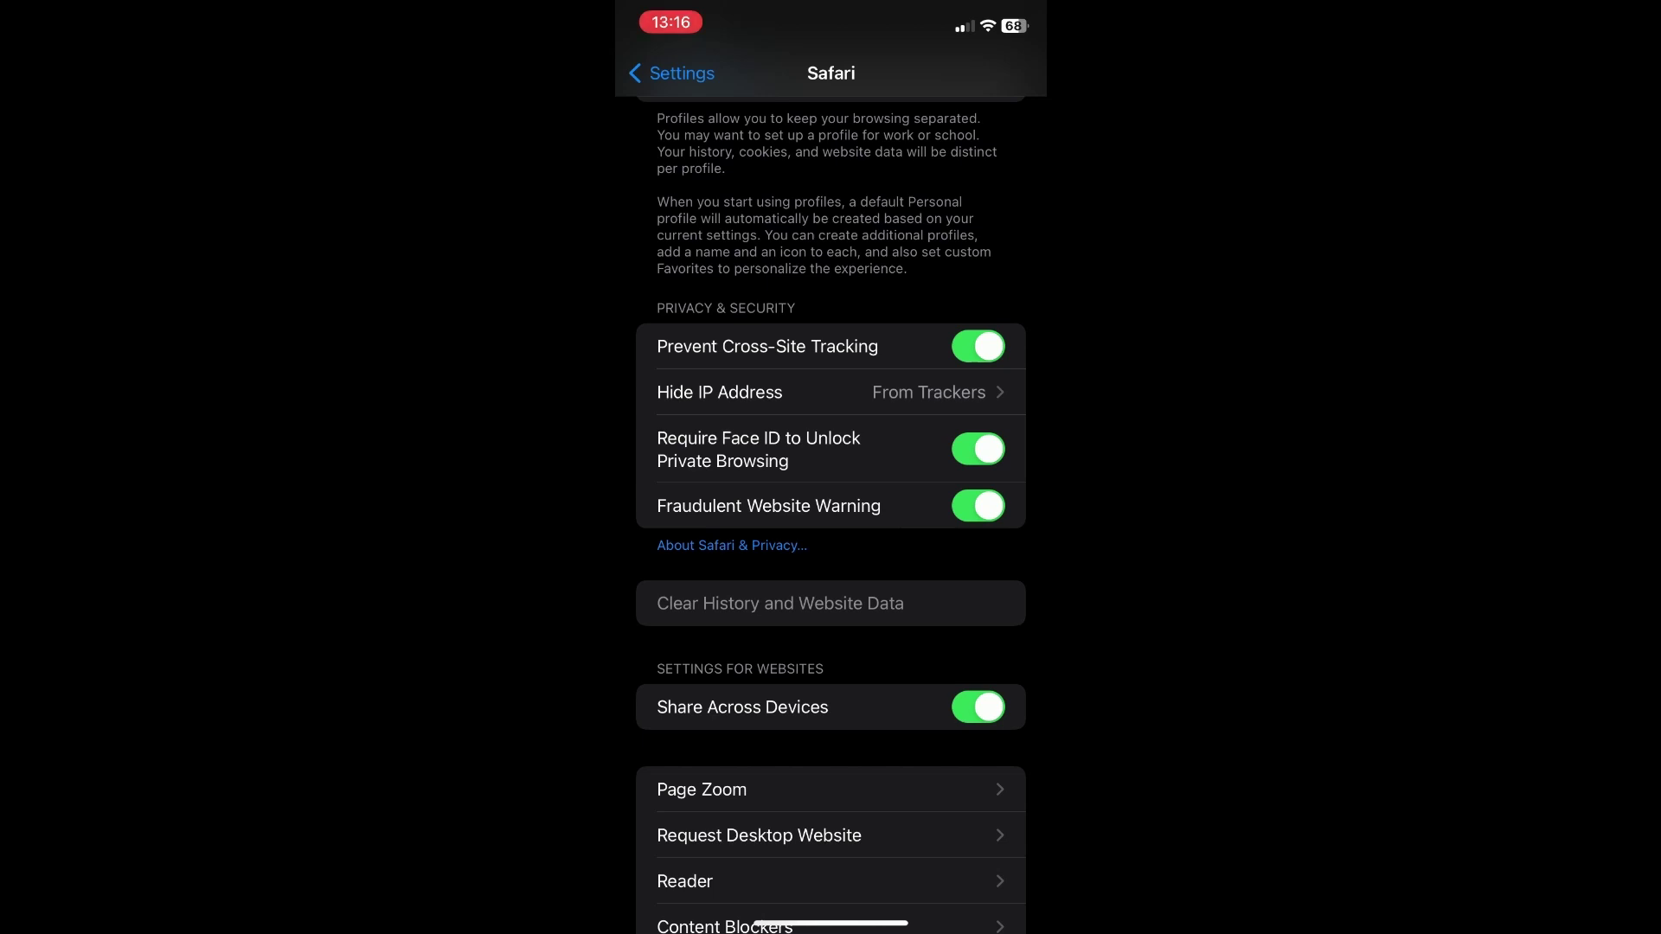
- Swipe up to close Settings and return to the App Library
drag(832, 925, 830, 519)
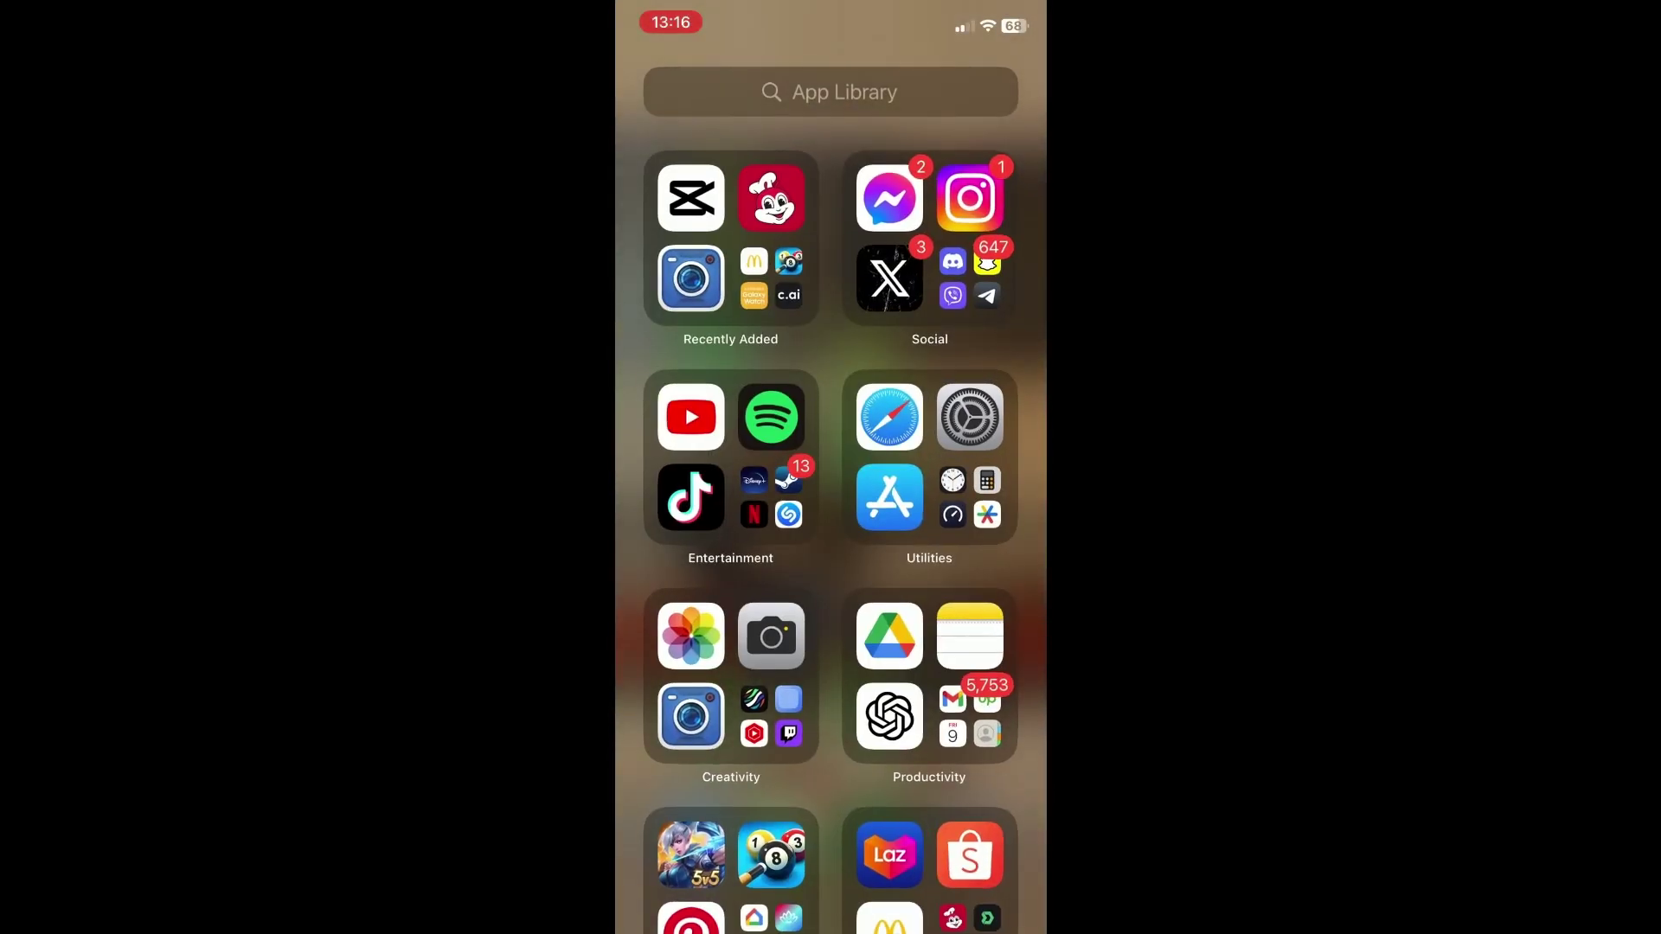